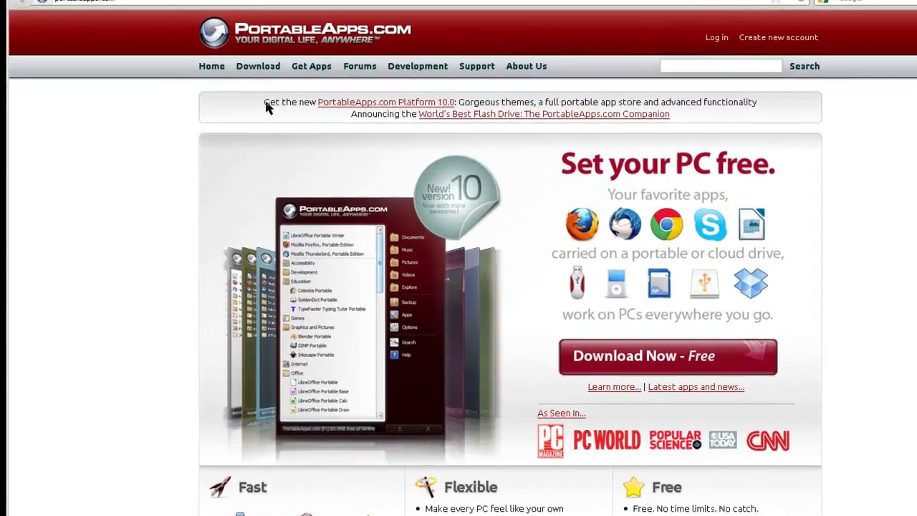
Browse the Portable App Directory's categories, such as Accessibility, Development, Office and Utilities
click(312, 69)
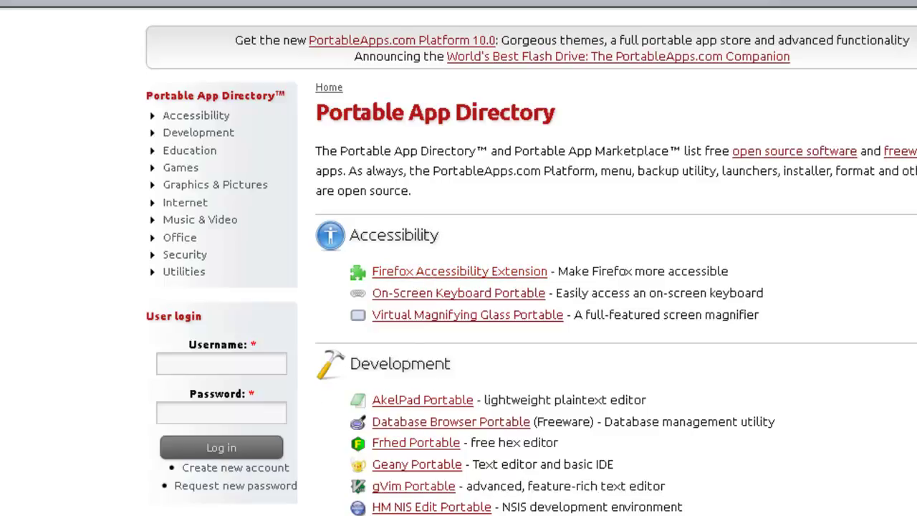
scroll(362, 323, down, 5)
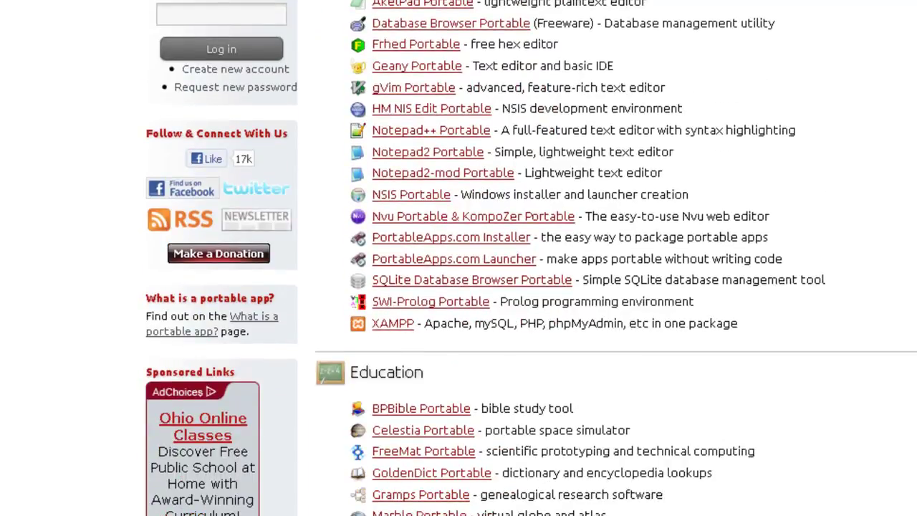
scroll(530, 258, down, 15)
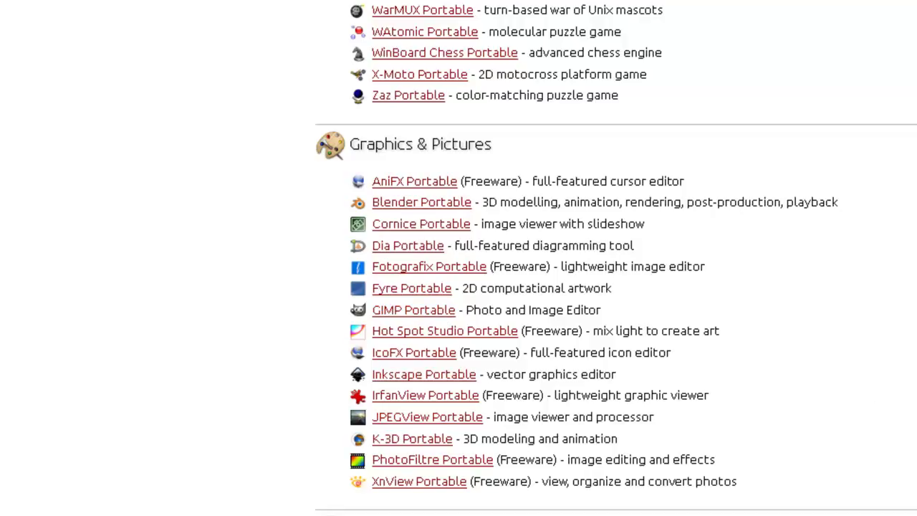
scroll(616, 287, down, 7)
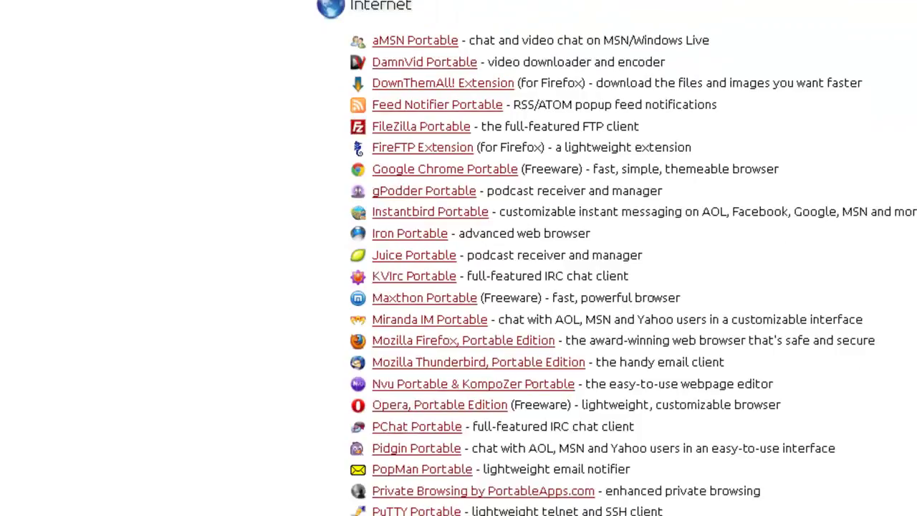
scroll(616, 286, down, 10)
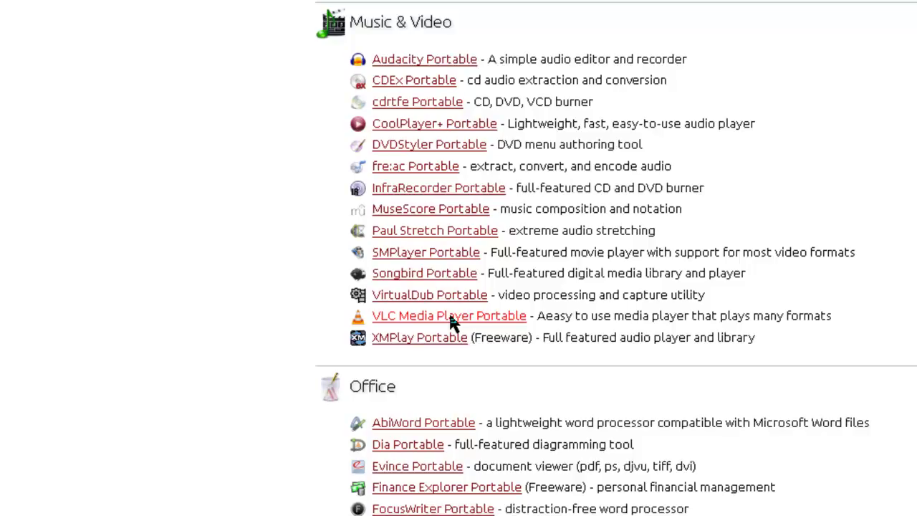
scroll(356, 411, down, 5)
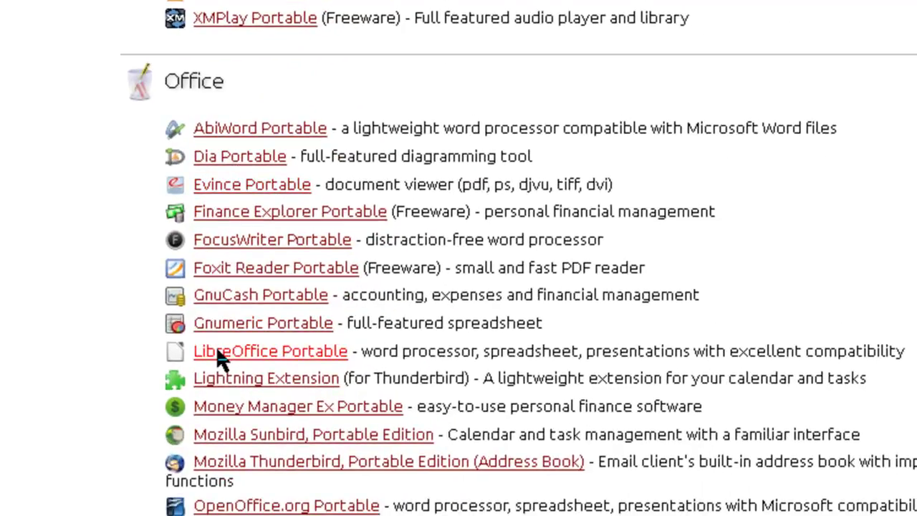
scroll(458, 286, down, 20)
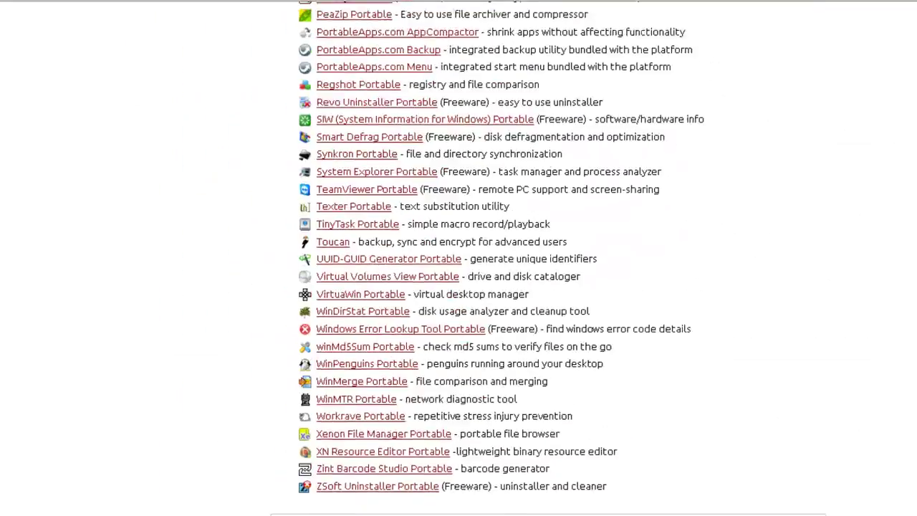
scroll(458, 258, up, 20)
scroll(458, 258, up, 3)
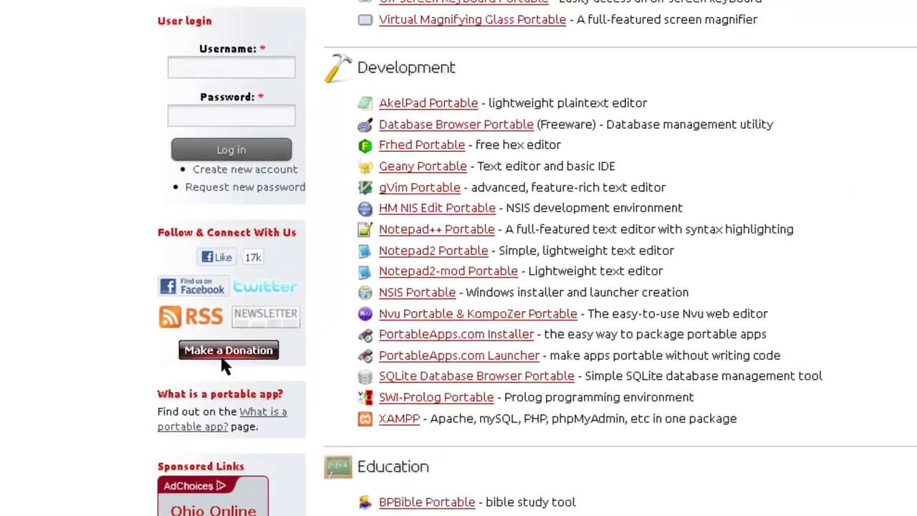
Read through the 'What is a portable app?' page from the sidebar link
click(315, 370)
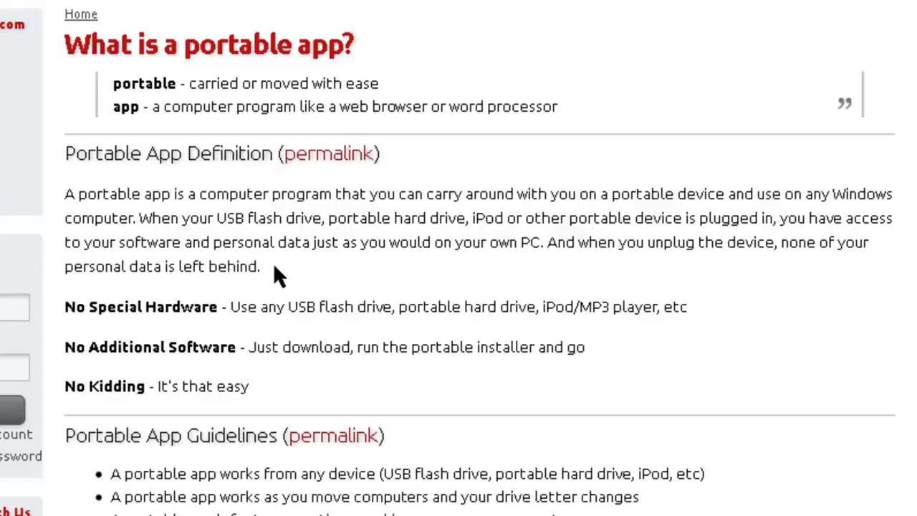
scroll(459, 258, down, 10)
scroll(458, 258, up, 10)
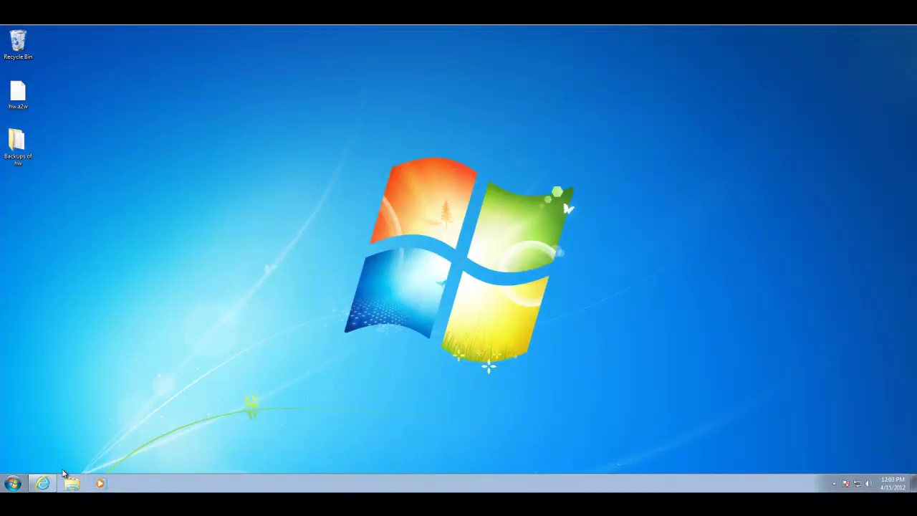
In Internet Explorer, start the PortableApps.com Platform 10.0.1 download from portableapps.com
click(43, 483)
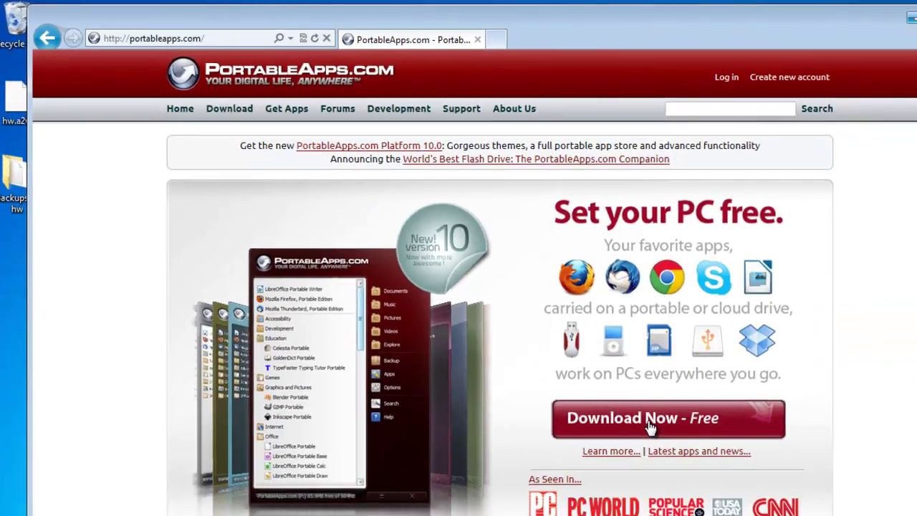
click(650, 423)
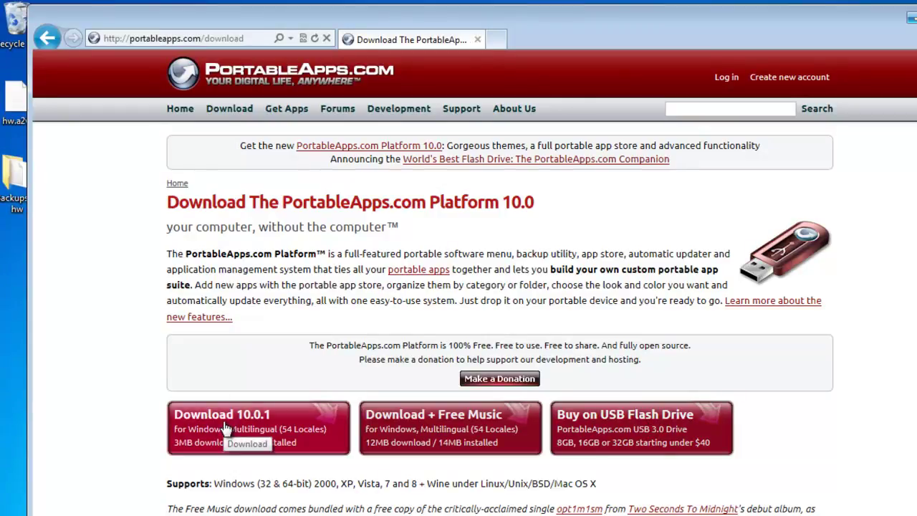
click(225, 428)
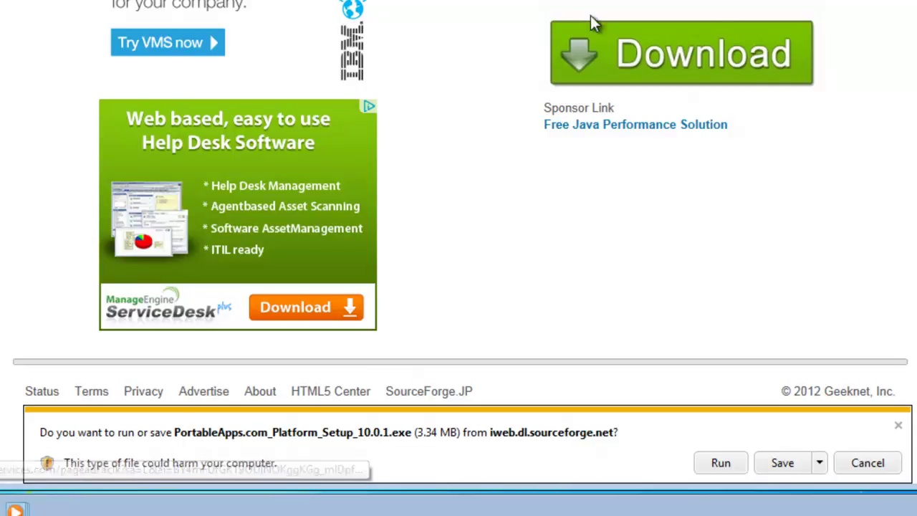
Save PortableApps.com_Platform_Setup_10.0.1.exe and show it in the Downloads folder
click(781, 463)
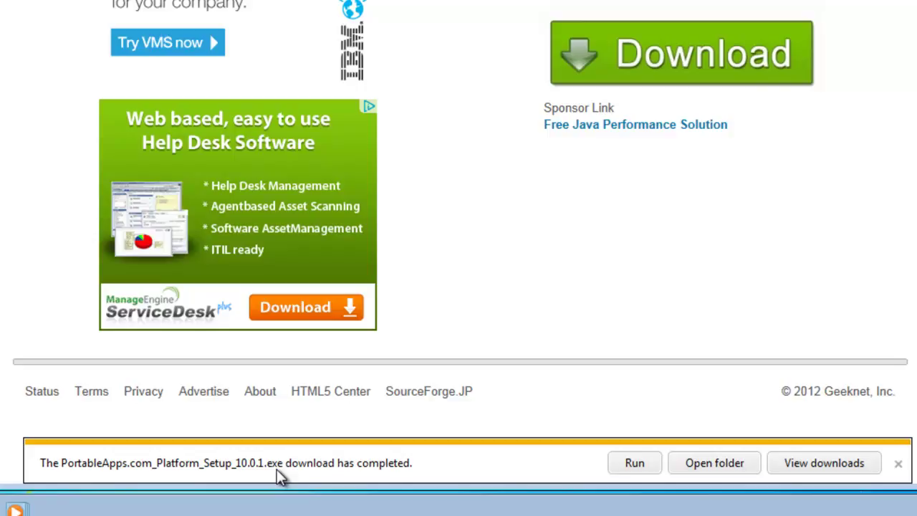
click(712, 467)
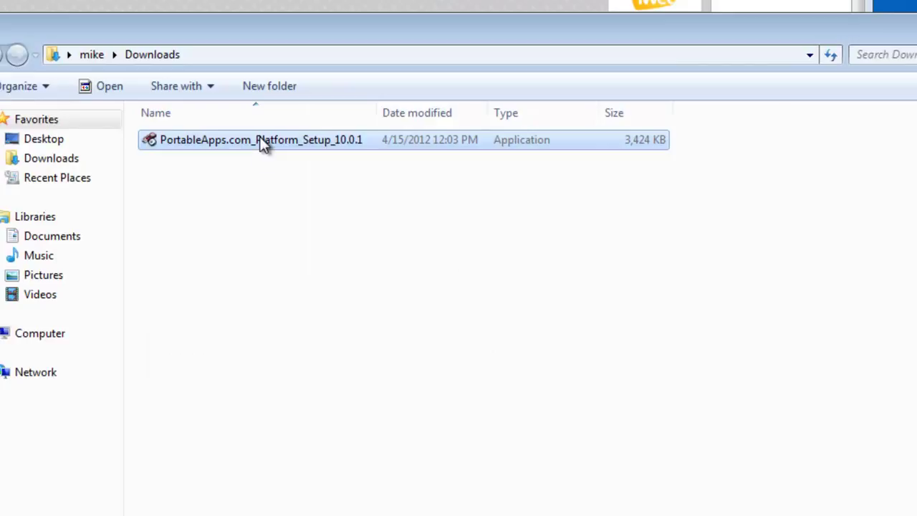
Run the Platform 10.0.1 setup file in English and move past the welcome page
click(260, 139)
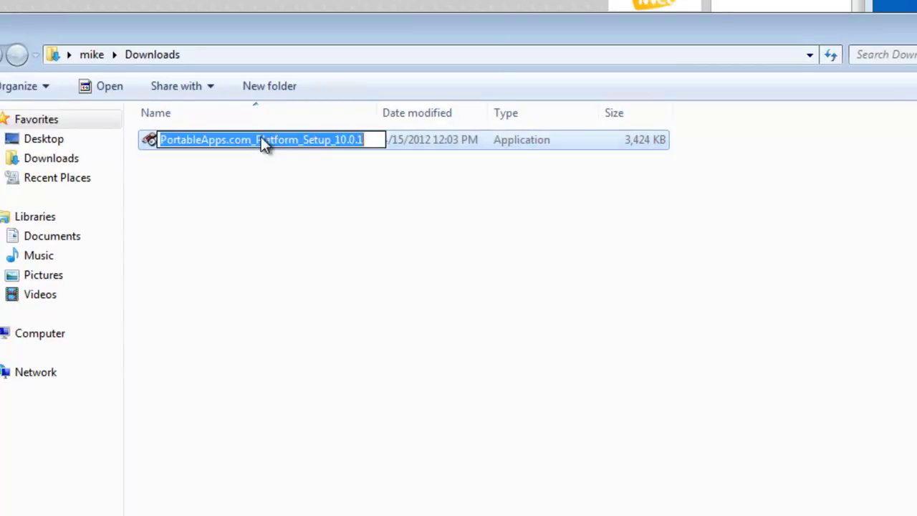
right_click(261, 137)
key(Escape)
click(149, 141)
double_click(149, 142)
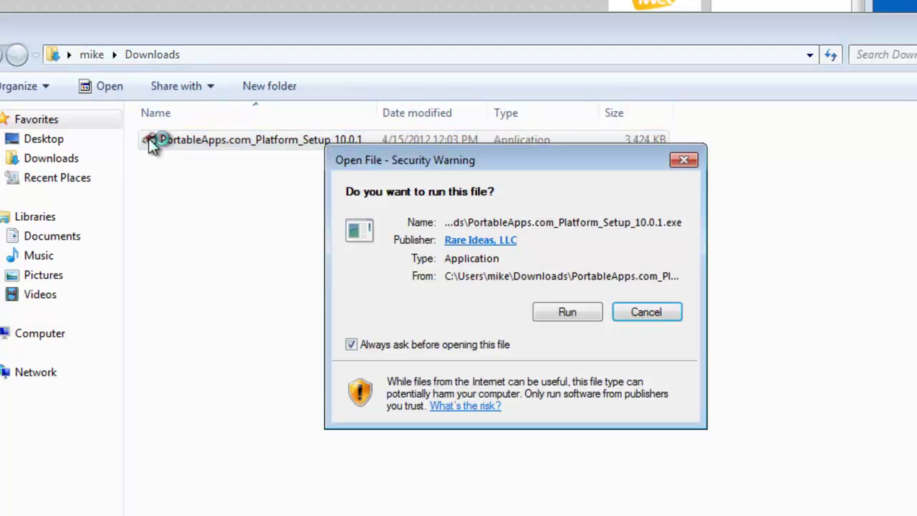
click(566, 312)
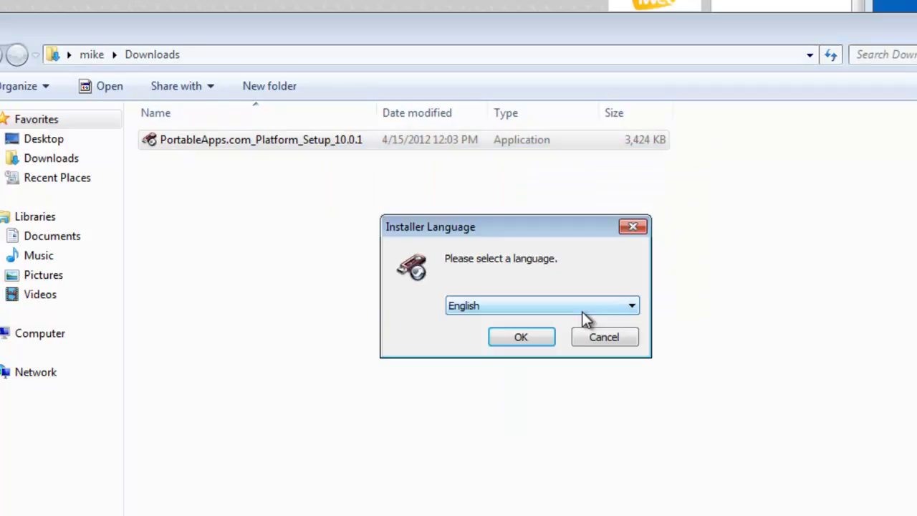
click(531, 341)
click(619, 444)
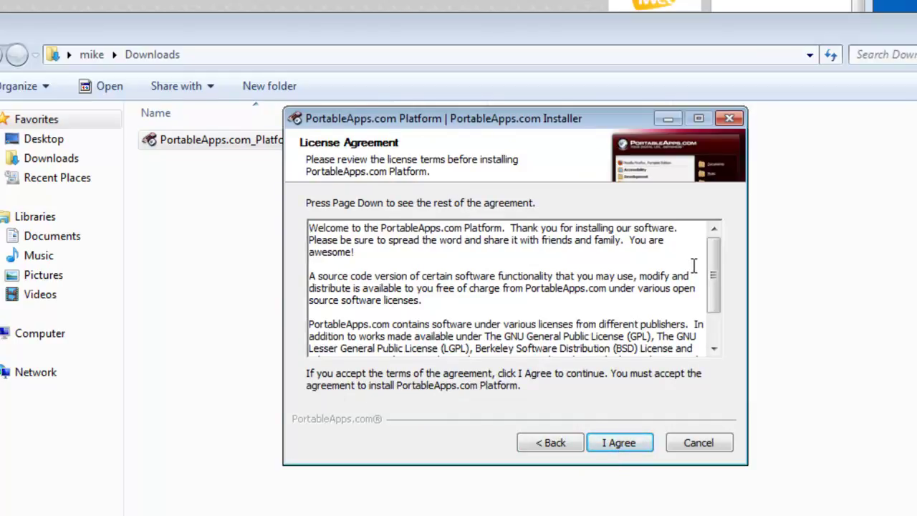
Accept the license and pick Removable Disk (E:) as the install folder
drag(712, 272, 722, 351)
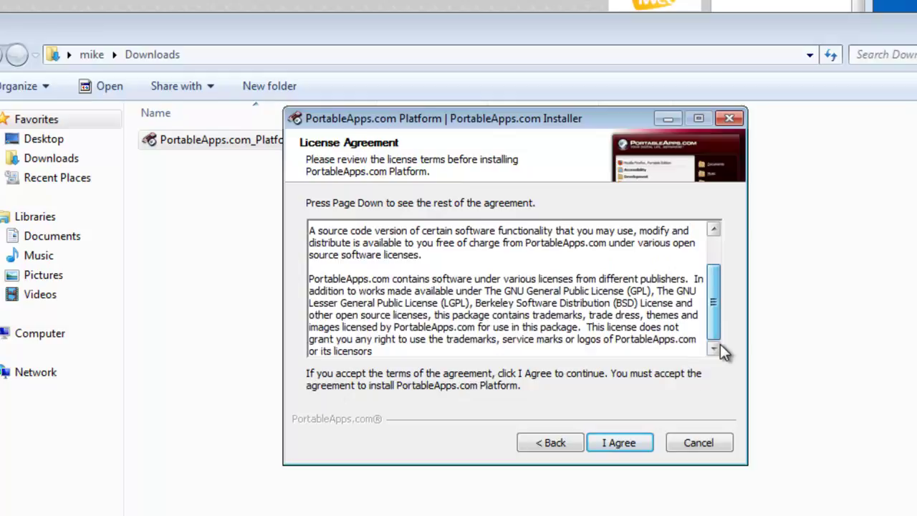
click(619, 443)
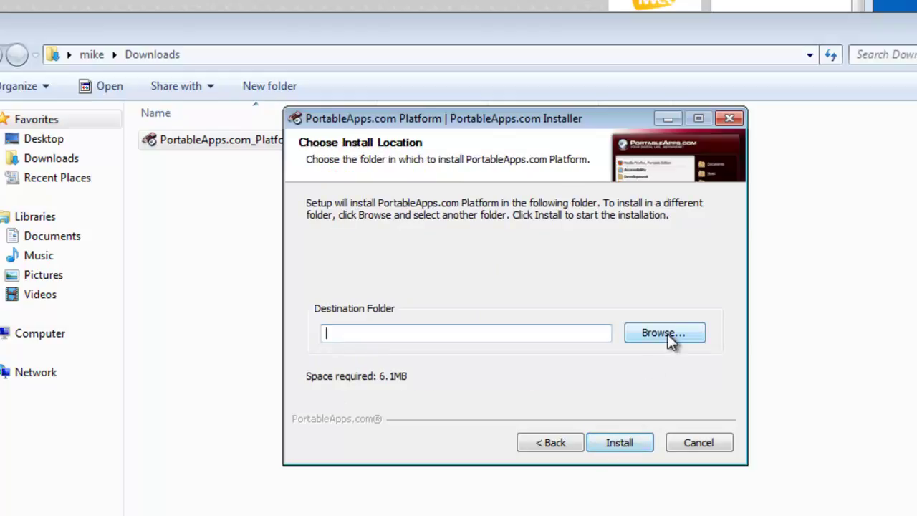
click(664, 333)
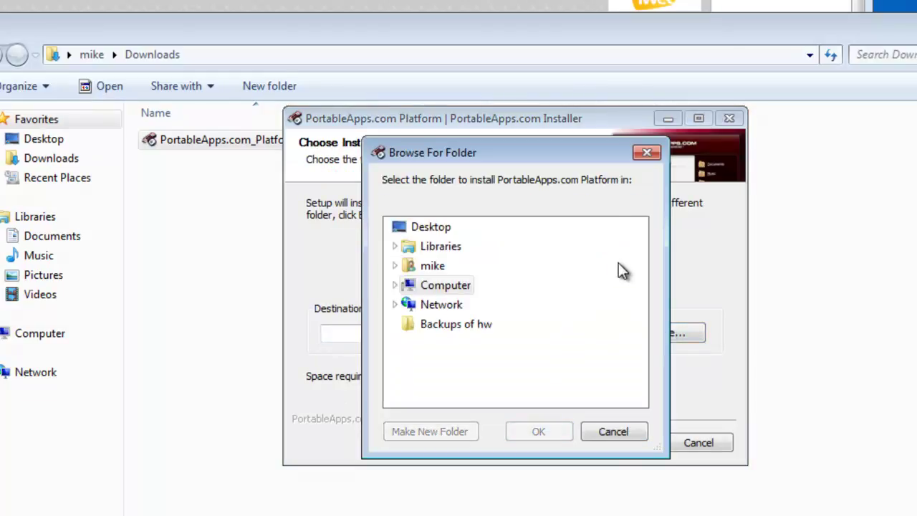
click(444, 286)
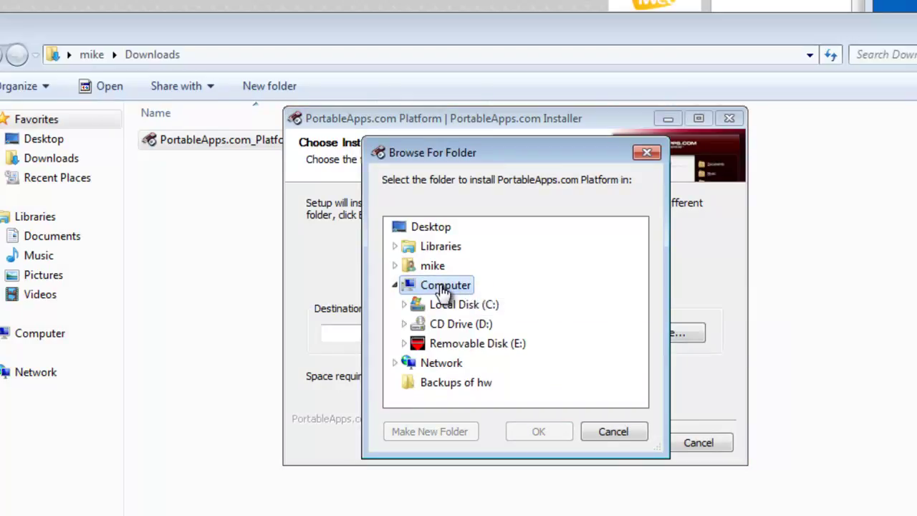
click(459, 347)
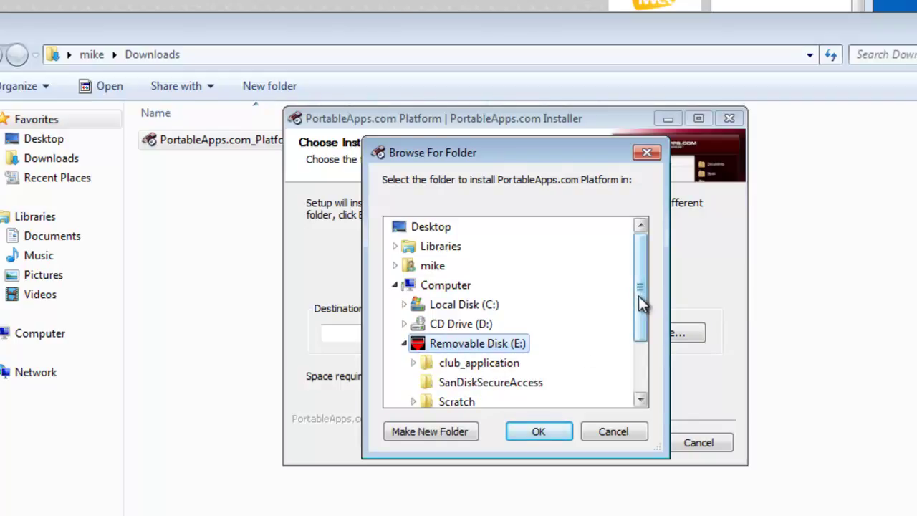
drag(639, 296, 641, 348)
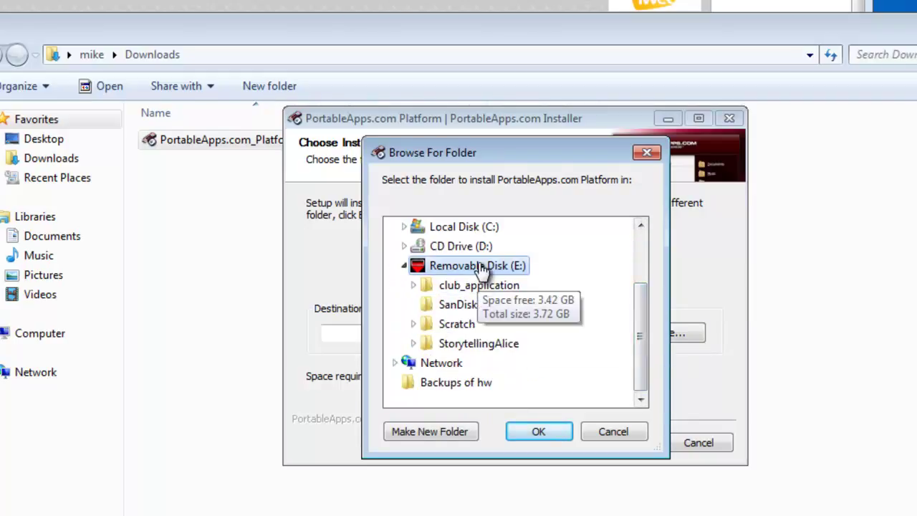
Confirm E:\ as destination, install the Platform, and finish with launch enabled
click(552, 430)
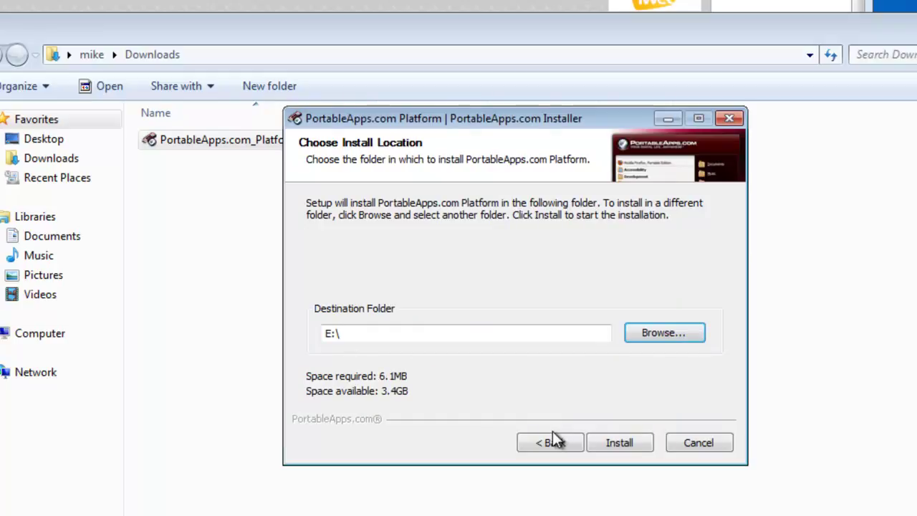
click(616, 444)
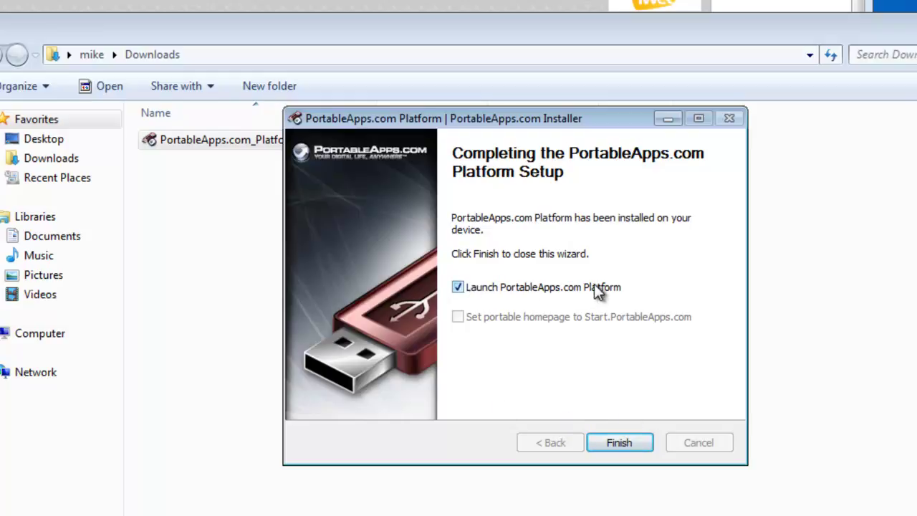
click(622, 439)
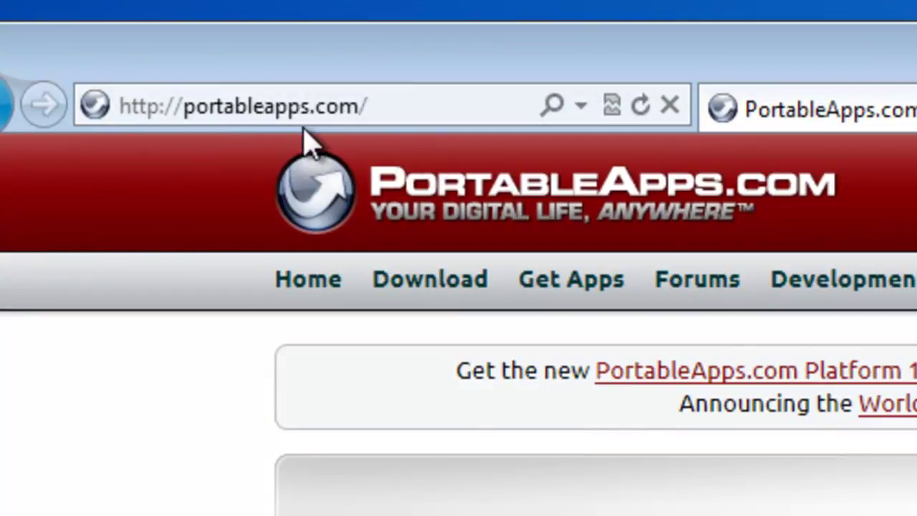
Scroll the Get Apps directory down to VLC Media Player Portable under Music & Video
click(564, 280)
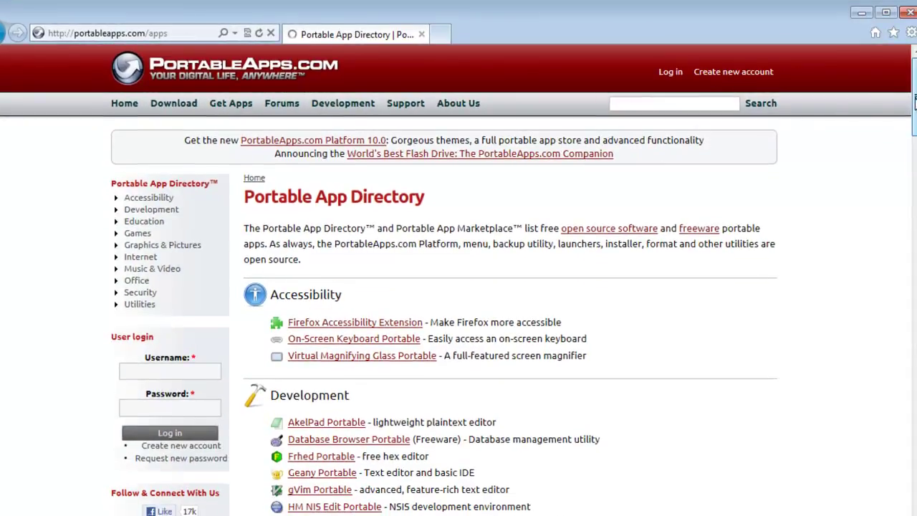
scroll(913, 100, down, 8)
scroll(458, 286, down, 12)
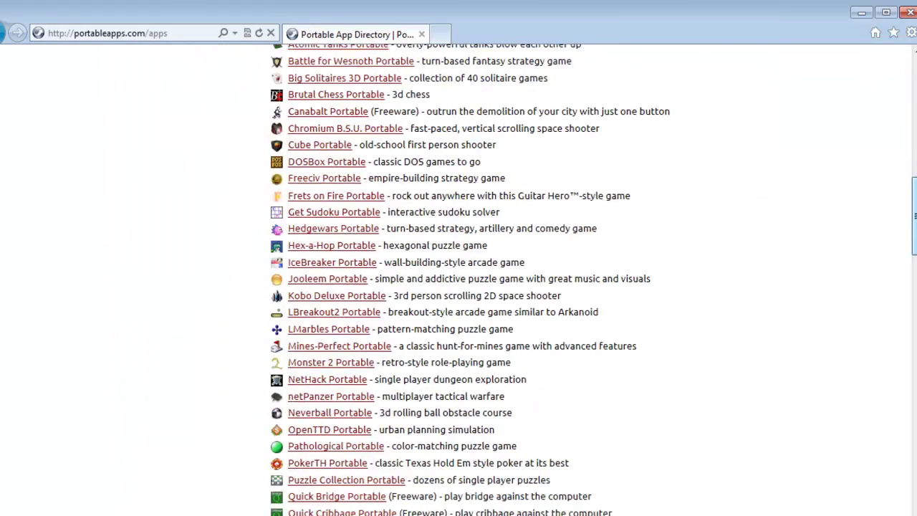
scroll(459, 287, down, 14)
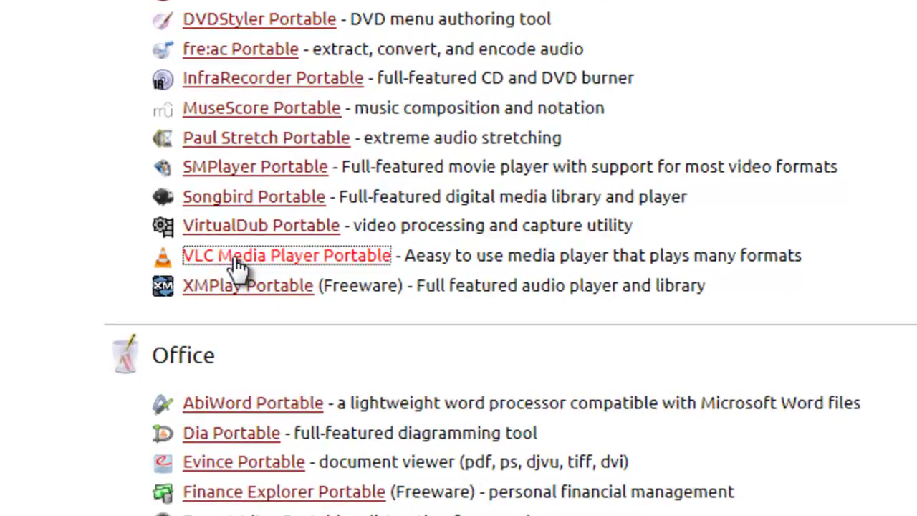
Download and save VLCPortable_2.0.1.paf.exe from the VLC Media Player Portable page
click(240, 265)
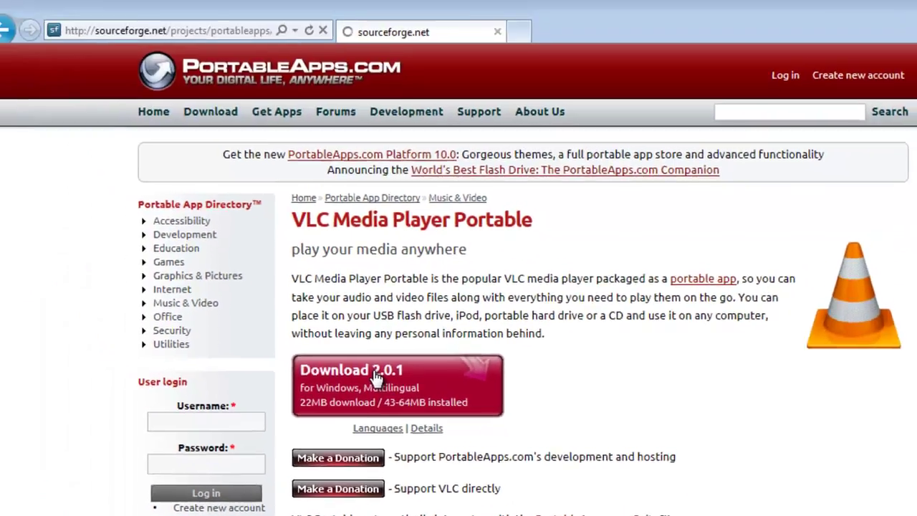
click(235, 100)
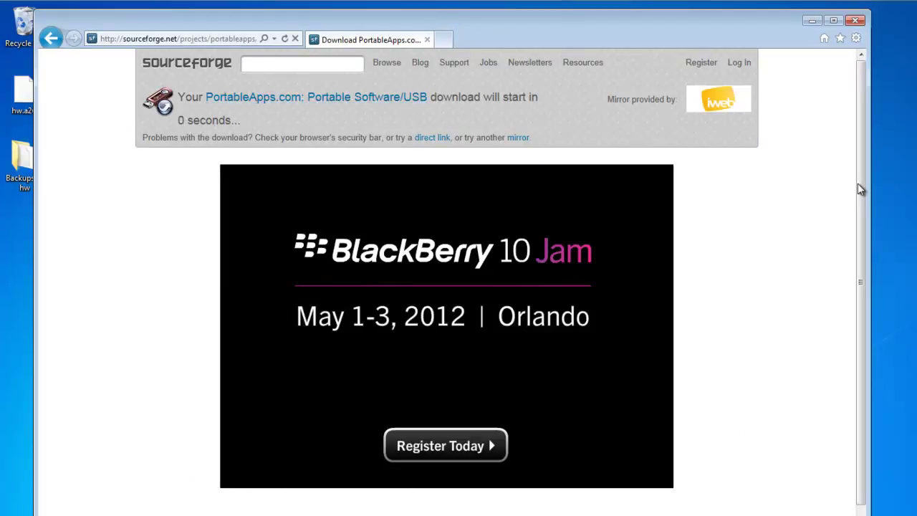
scroll(859, 189, down, 3)
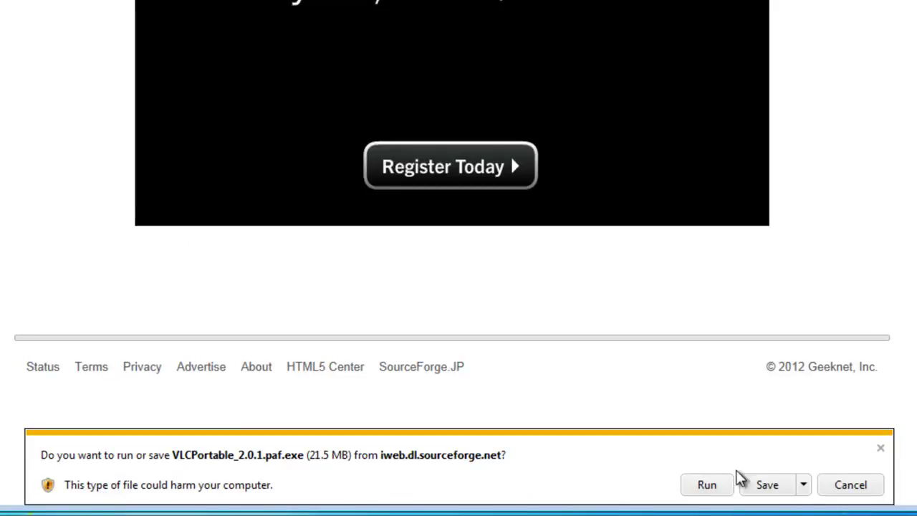
click(765, 483)
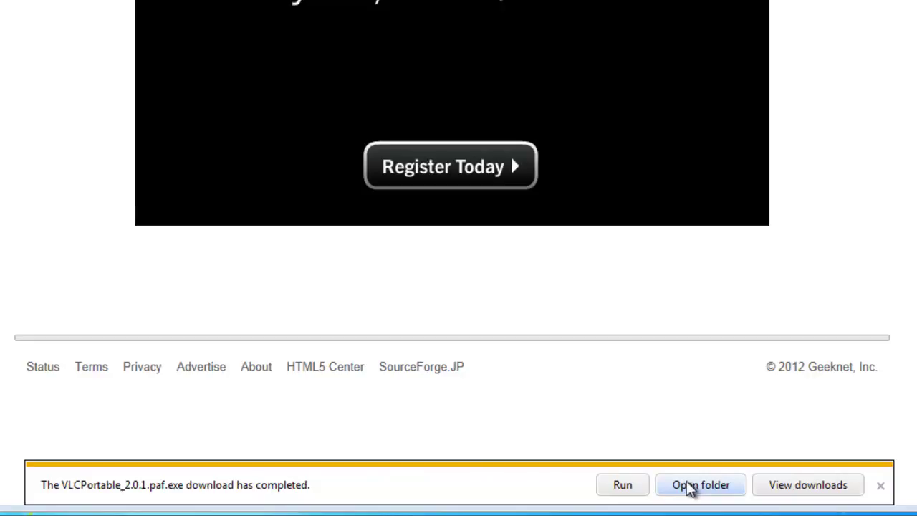
Open Removable Disk (E:) in Explorer and run Start to launch the PortableApps.com menu
click(689, 486)
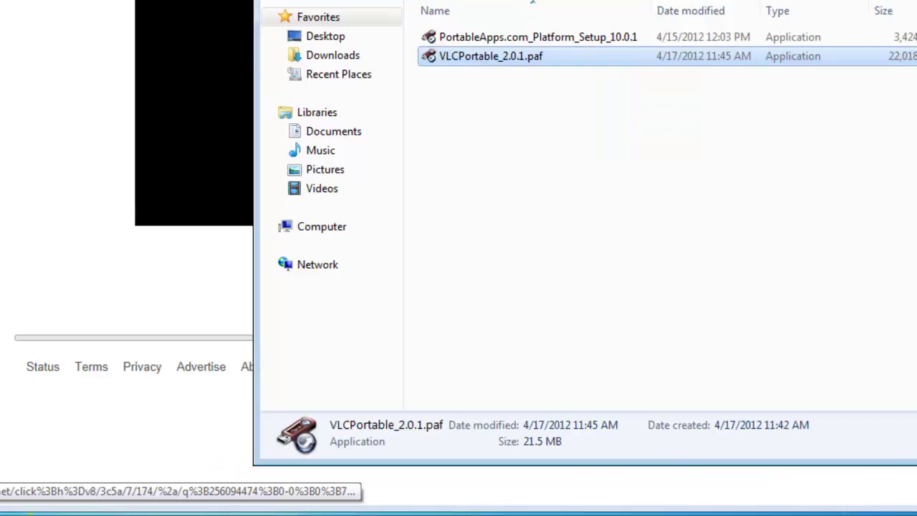
drag(533, 2, 340, 0)
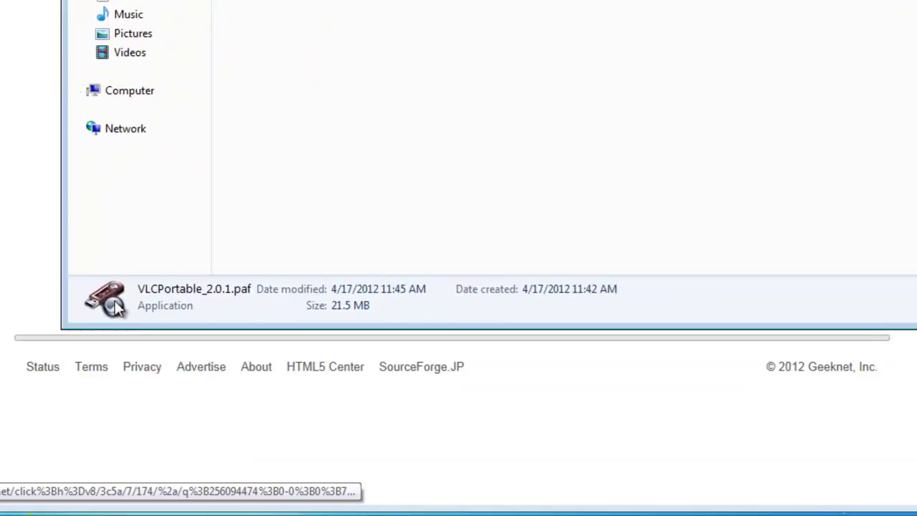
click(129, 91)
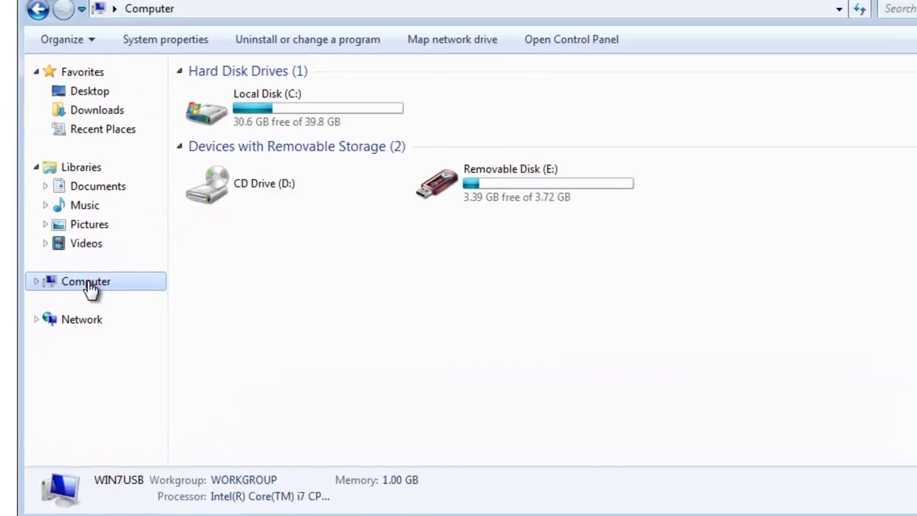
double_click(452, 182)
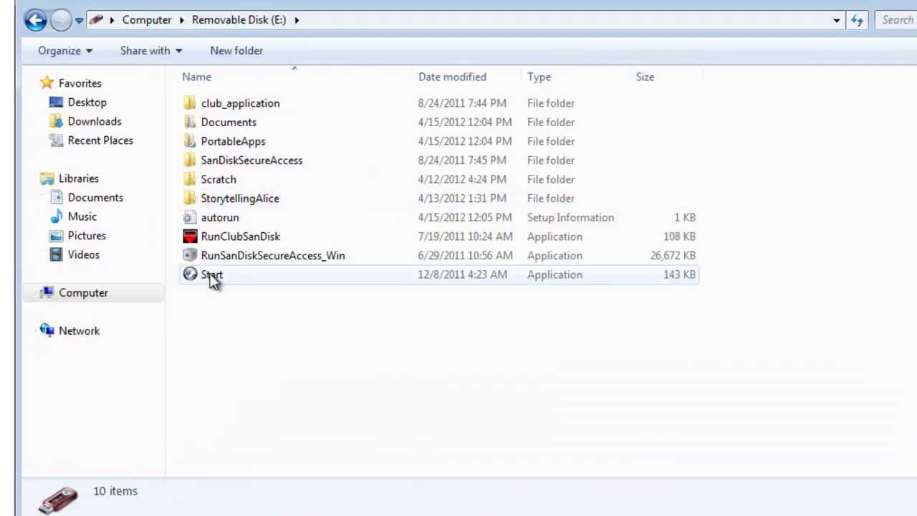
double_click(212, 278)
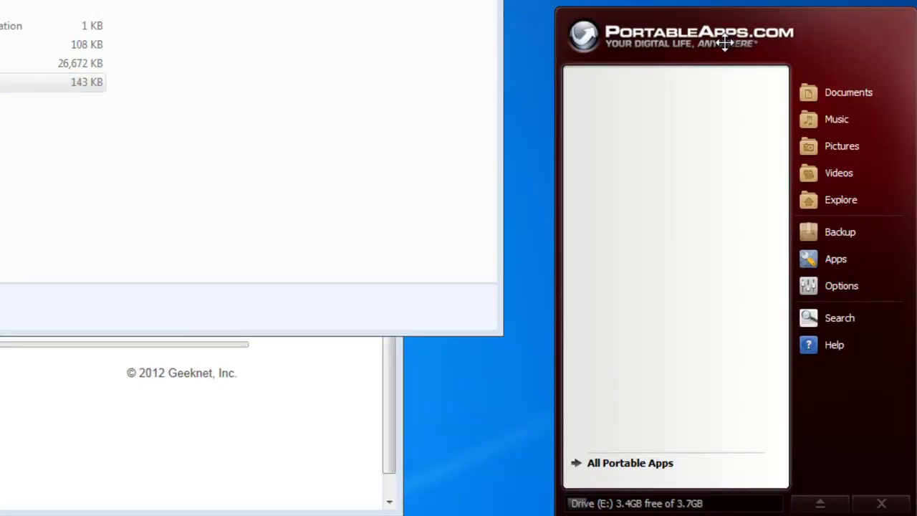
Choose VLCPortable_2.0.1.paf from Downloads through Apps > Install a New App
click(837, 261)
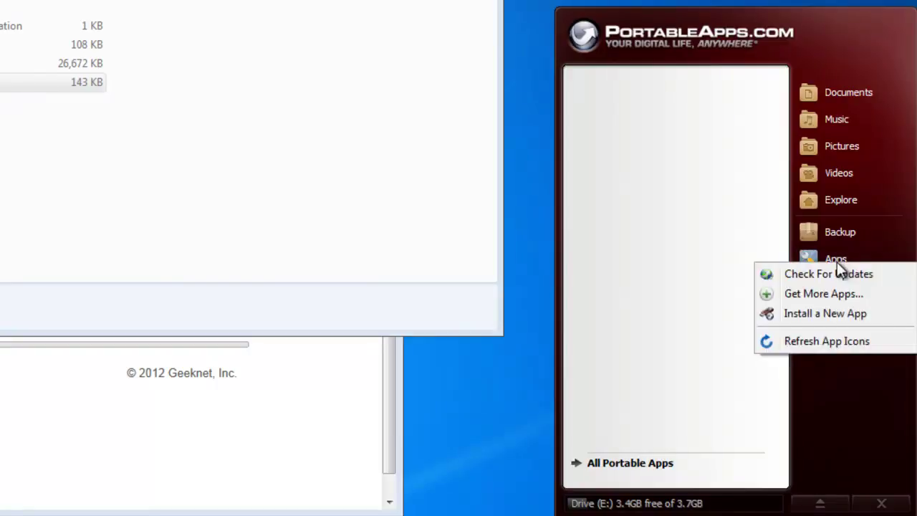
click(819, 314)
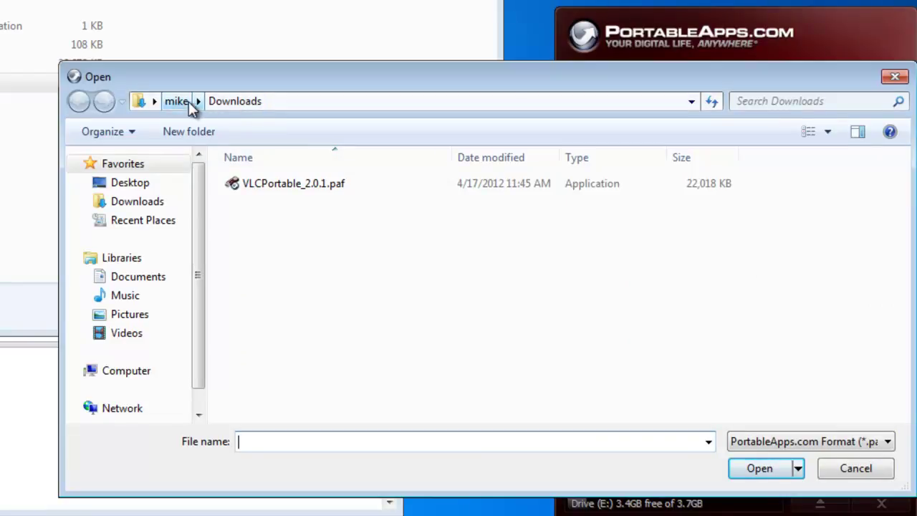
click(292, 187)
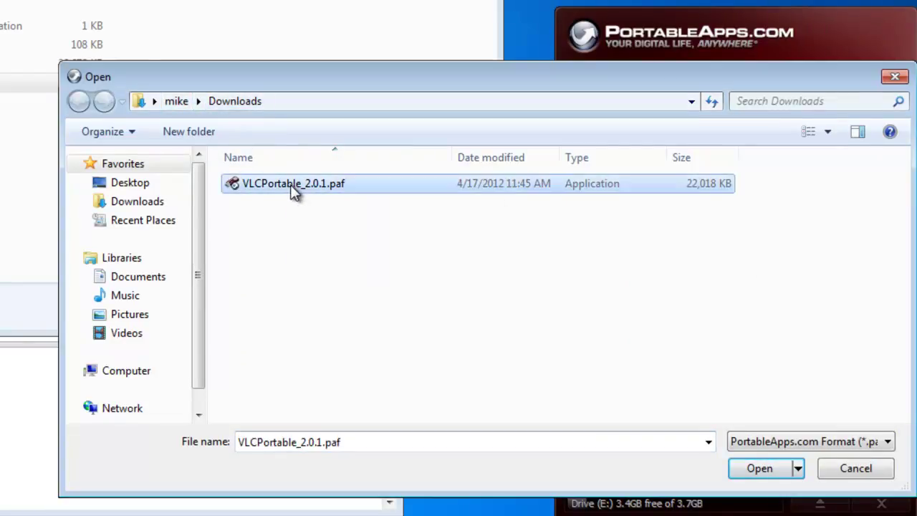
click(775, 471)
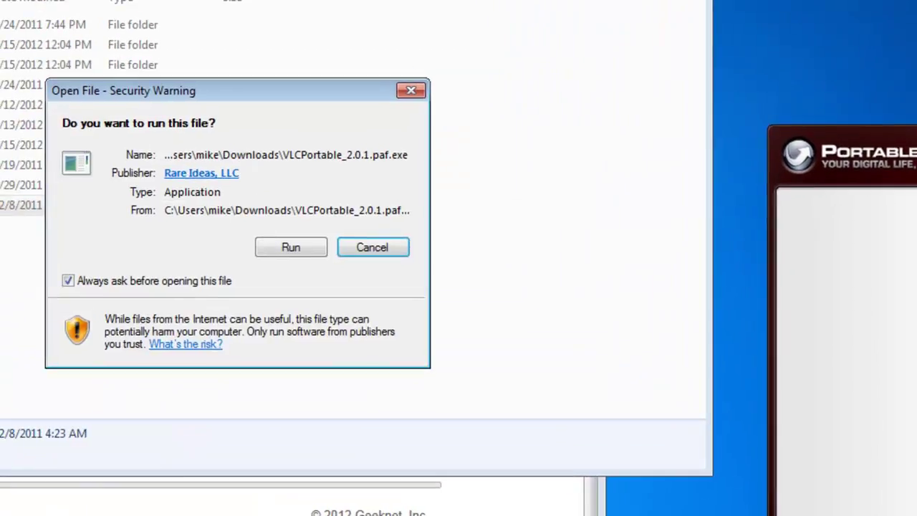
Allow the VLC installer to run and install VLC Media Player Portable with the default components
click(281, 248)
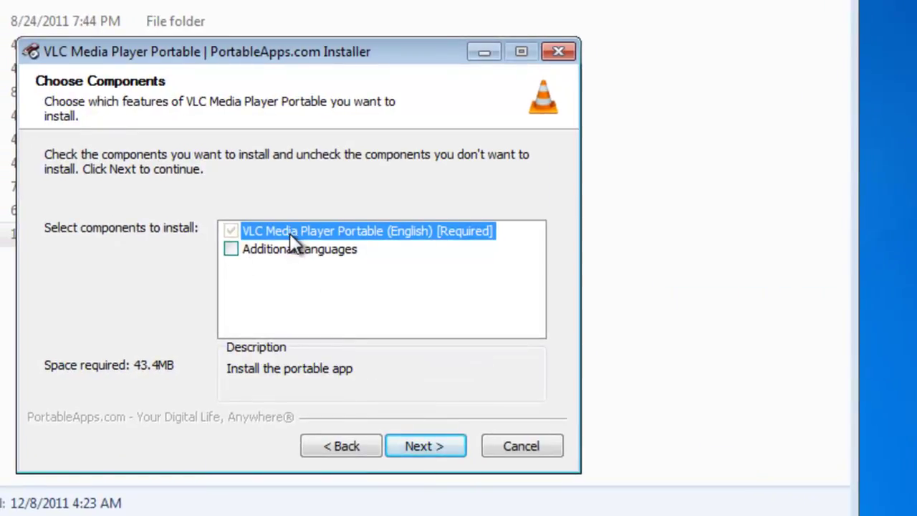
click(439, 449)
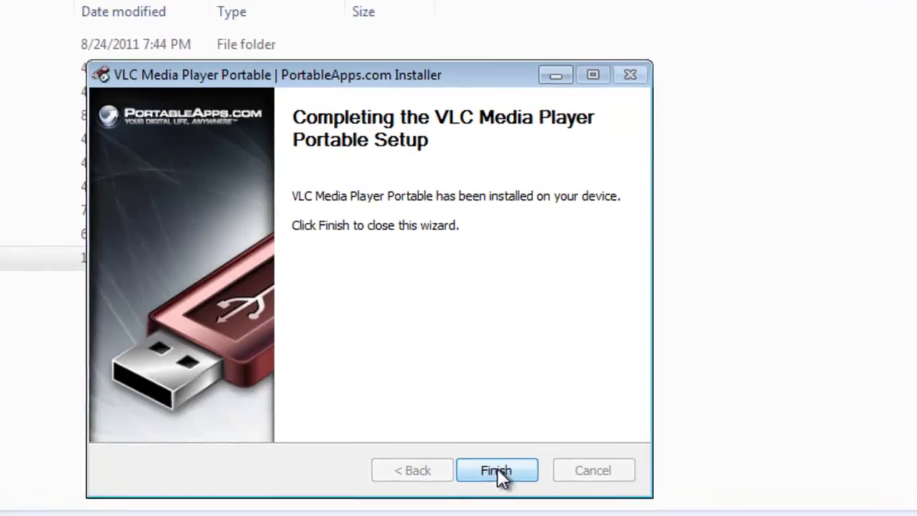
Finish the installer, relaunch the PortableApps platform from Removable Disk (E:), and reposition its menu
click(430, 447)
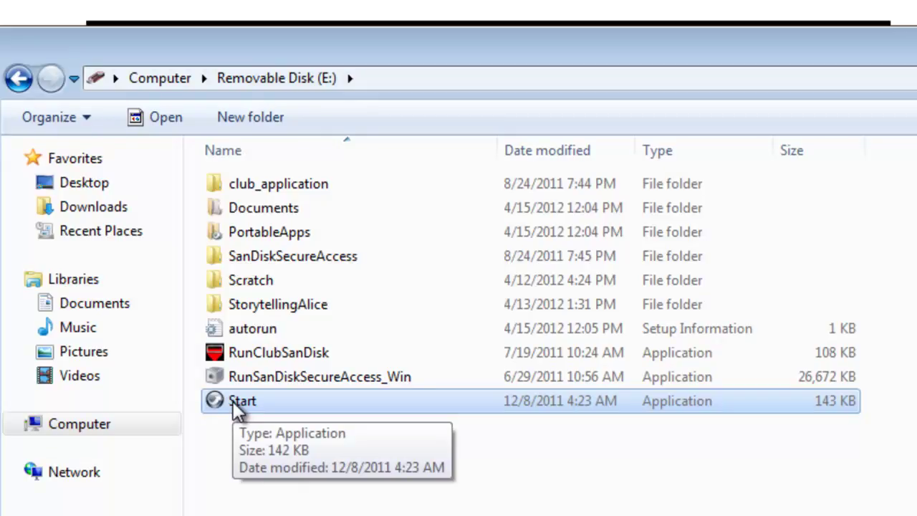
double_click(233, 401)
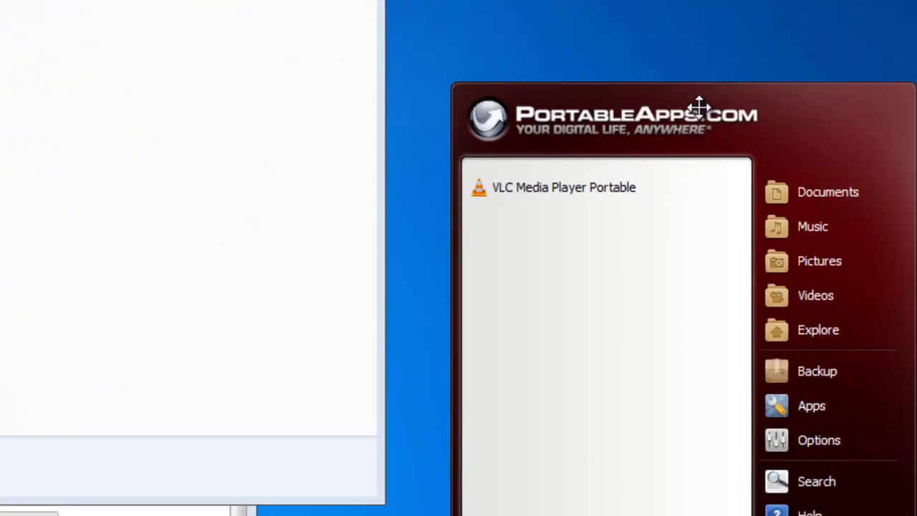
drag(698, 106, 645, 48)
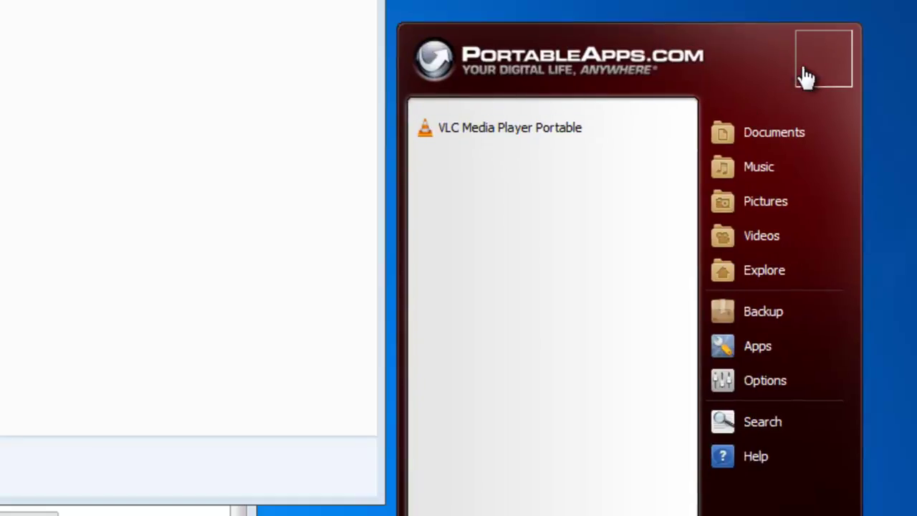
Start VLC Media Player Portable and save both Privacy and Network Access Policy dialogs
click(489, 131)
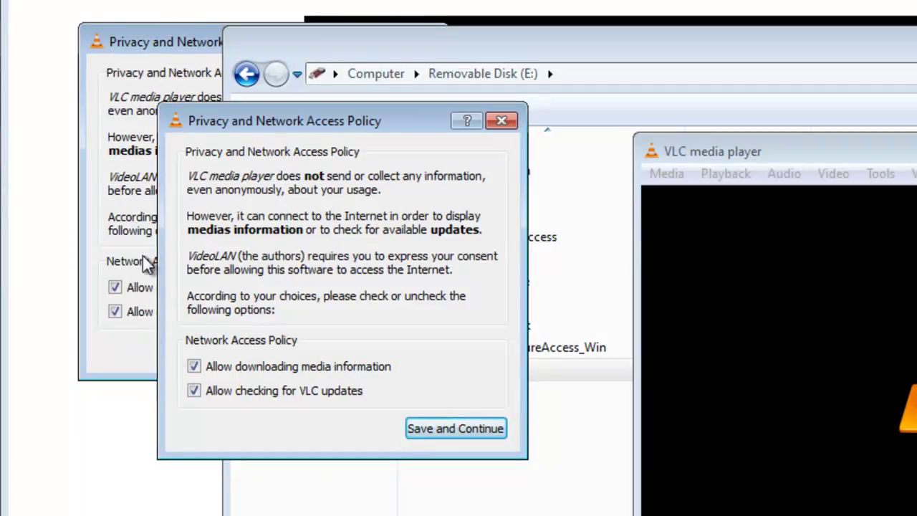
click(451, 430)
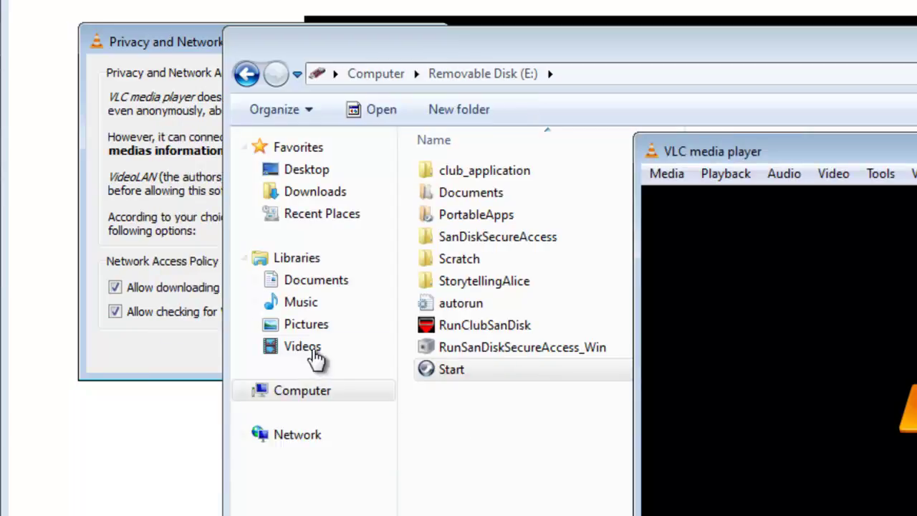
click(194, 342)
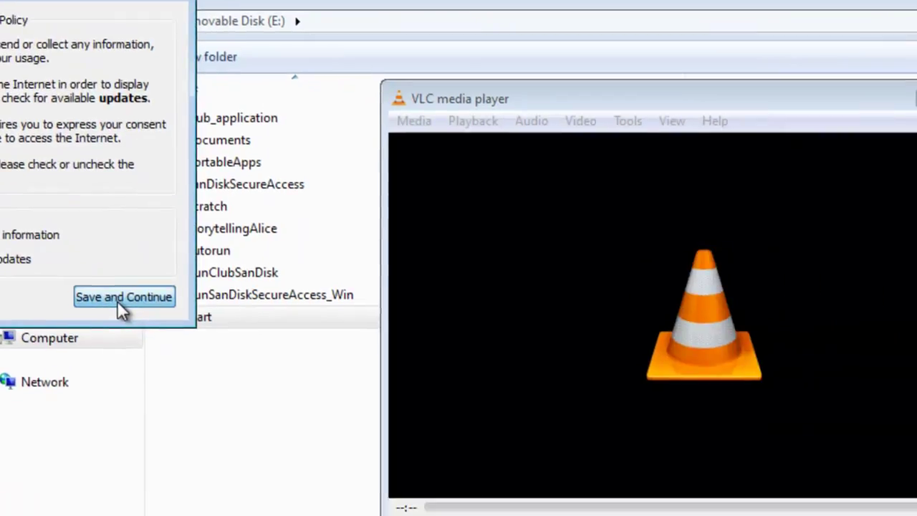
click(57, 285)
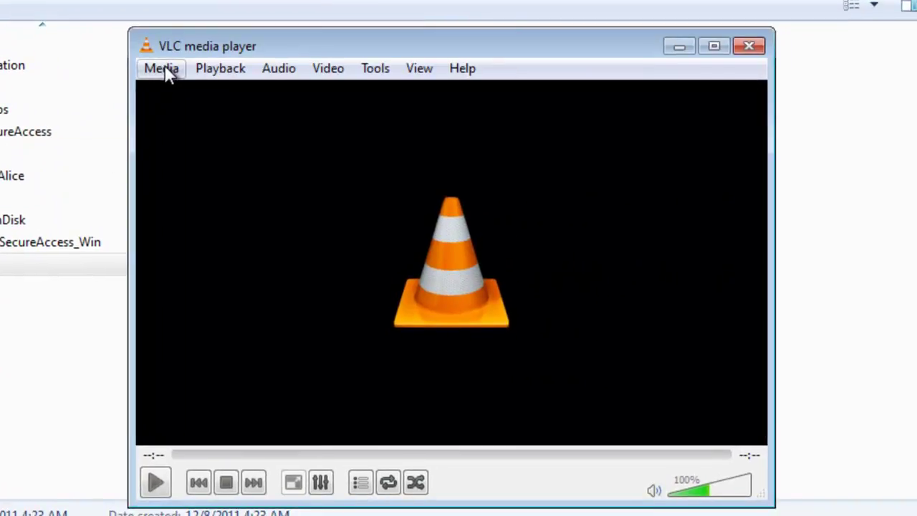
Use Media > Open File to browse to Removable Disk (E:) > Documents > Videos
click(164, 69)
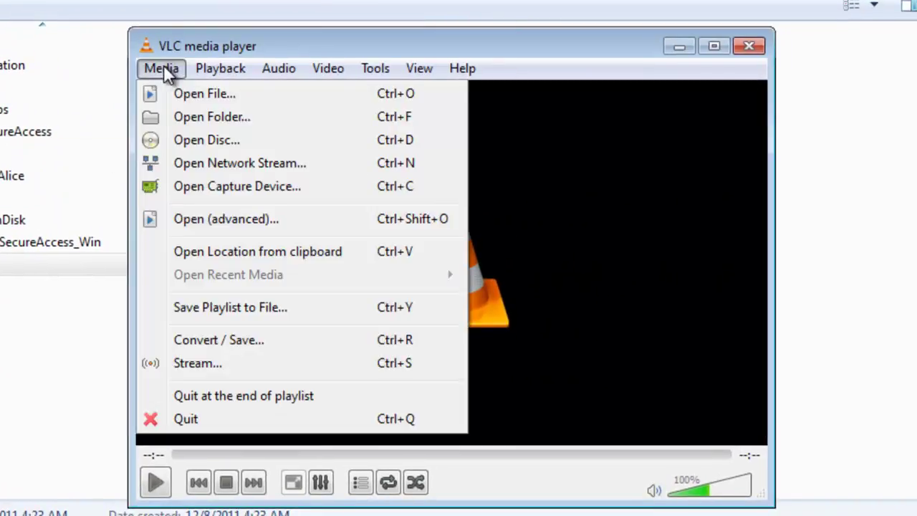
click(192, 96)
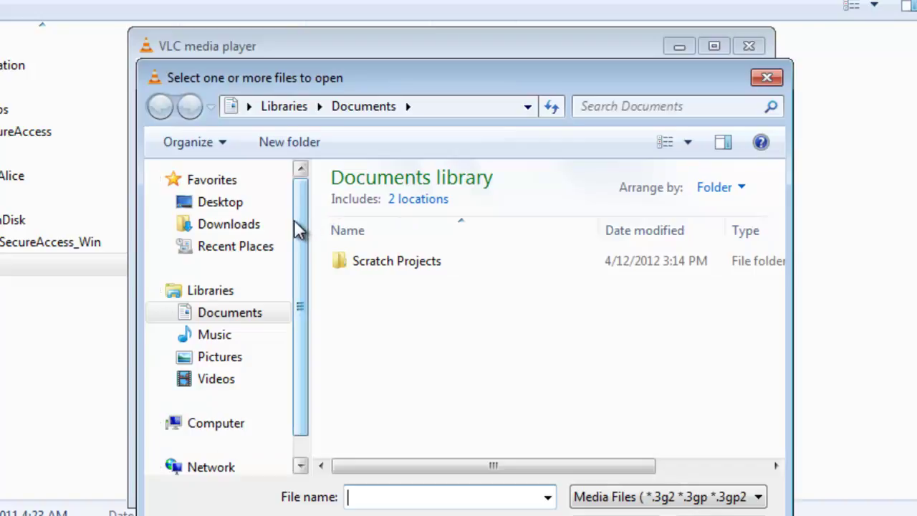
click(214, 424)
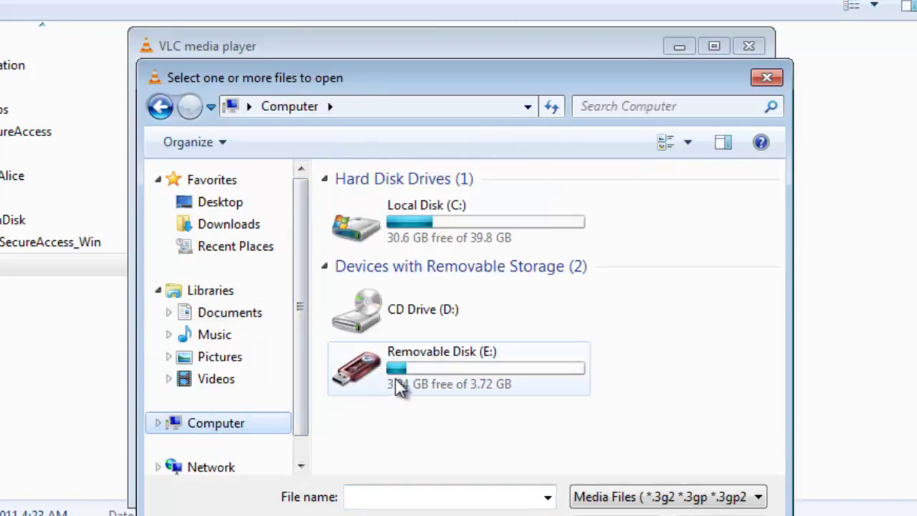
double_click(403, 371)
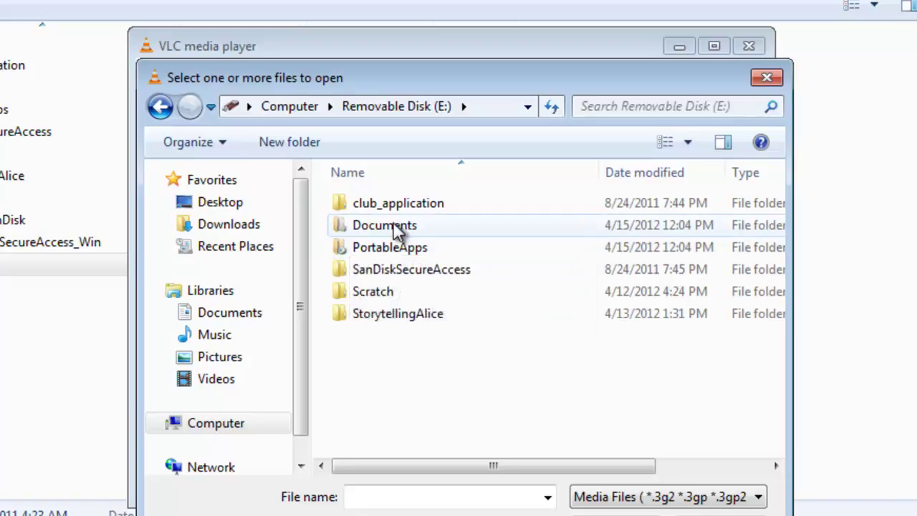
click(343, 228)
double_click(342, 228)
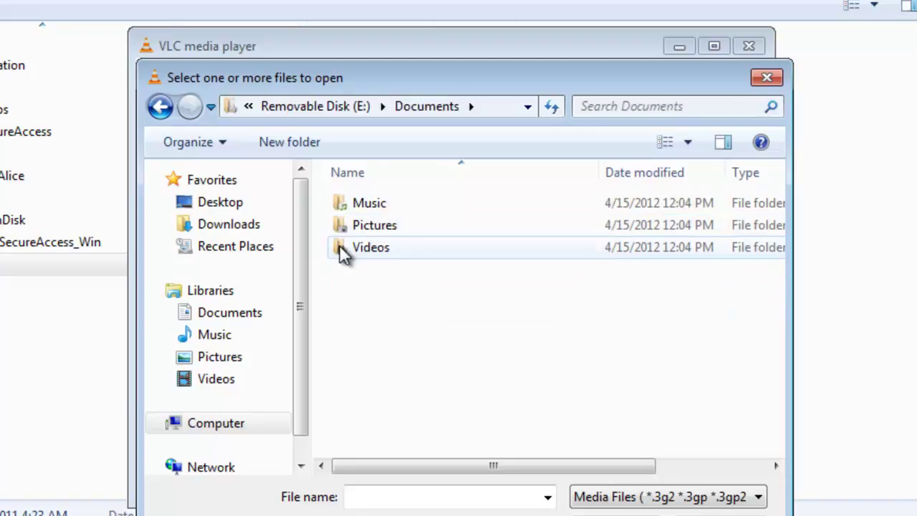
double_click(338, 244)
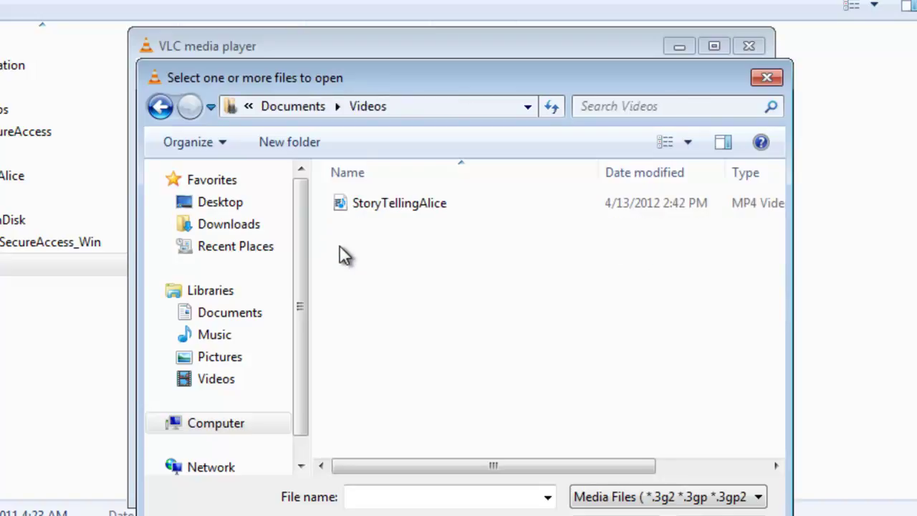
Play StoryTellingAlice.mp4 and maximize the VLC player window
click(367, 203)
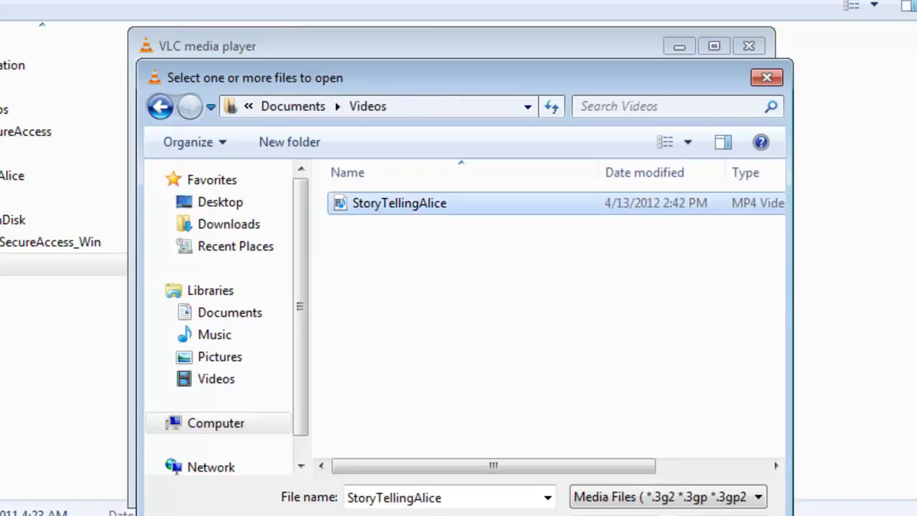
key(Return)
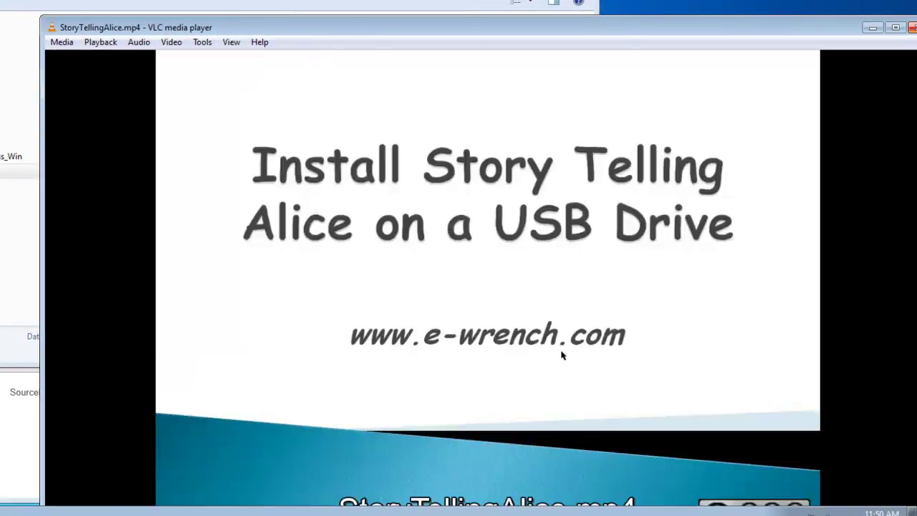
click(895, 27)
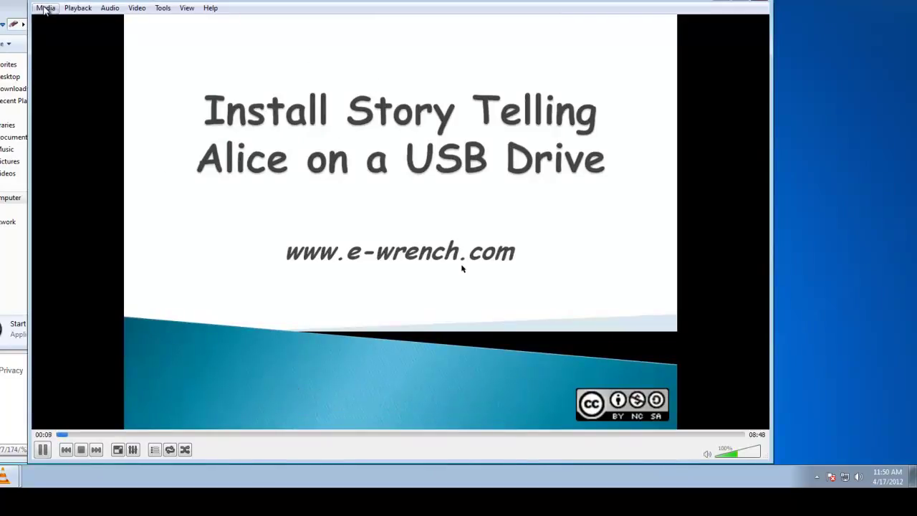
Quit VLC, relaunch the PortableApps menu from drive E:, and check the VLC entry's options
click(44, 9)
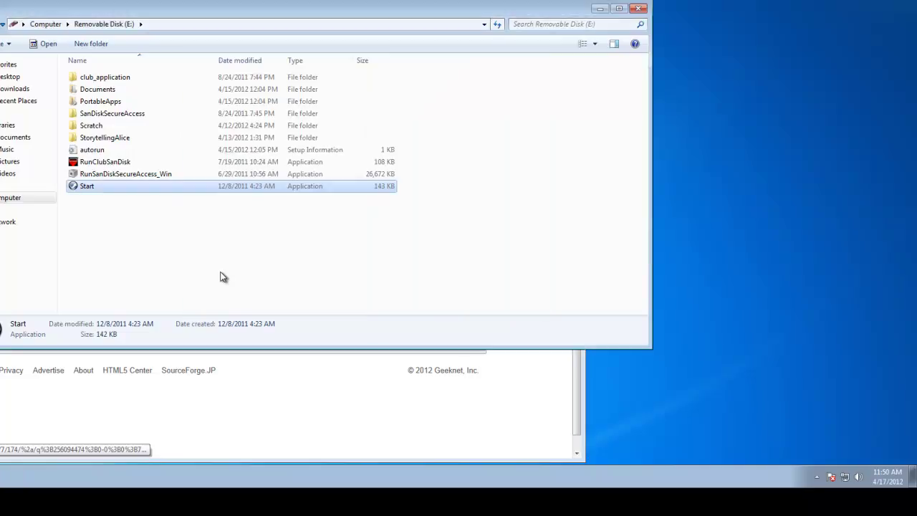
double_click(84, 187)
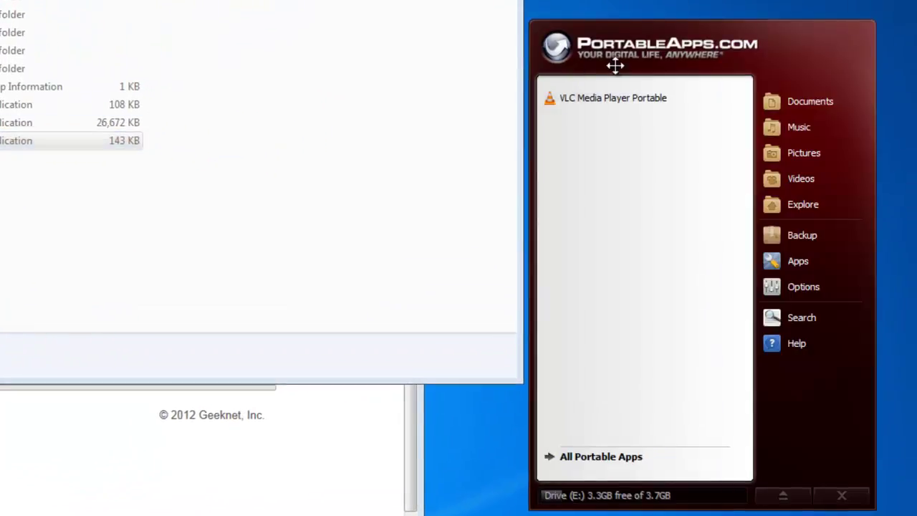
right_click(613, 104)
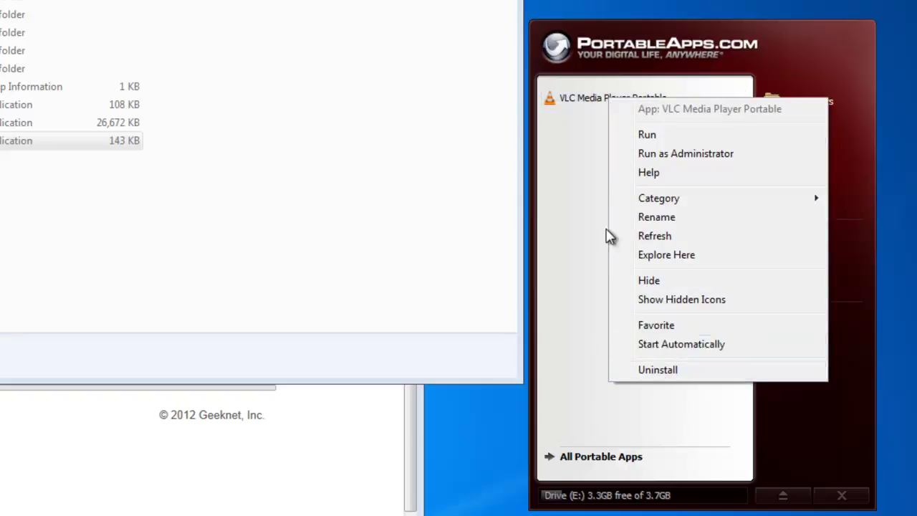
click(573, 271)
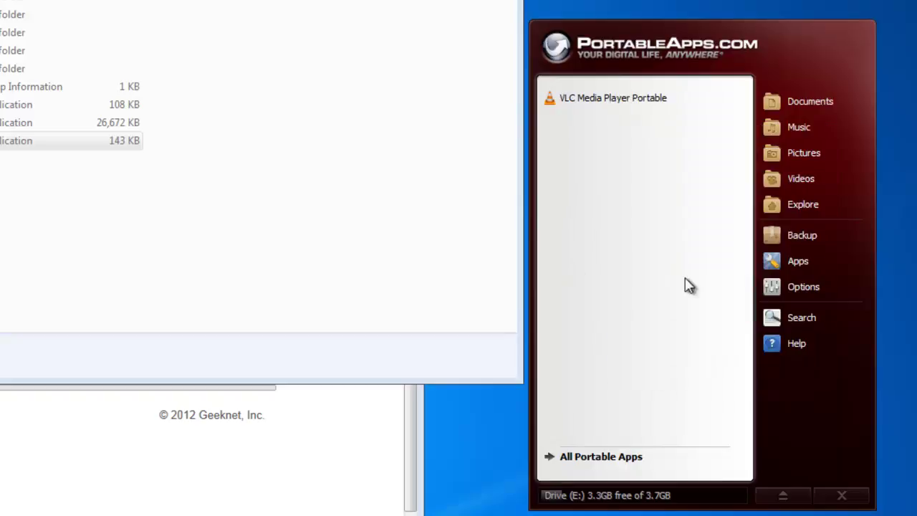